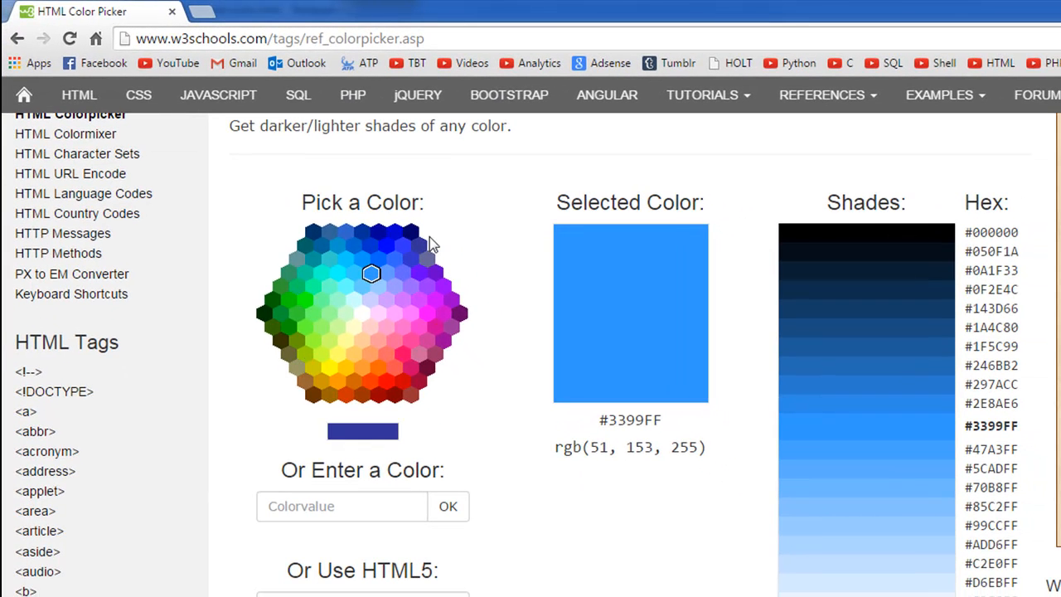
{"action": "scroll", "coordinate": [524, 226], "scroll_direction": "up", "scroll_amount": 3}
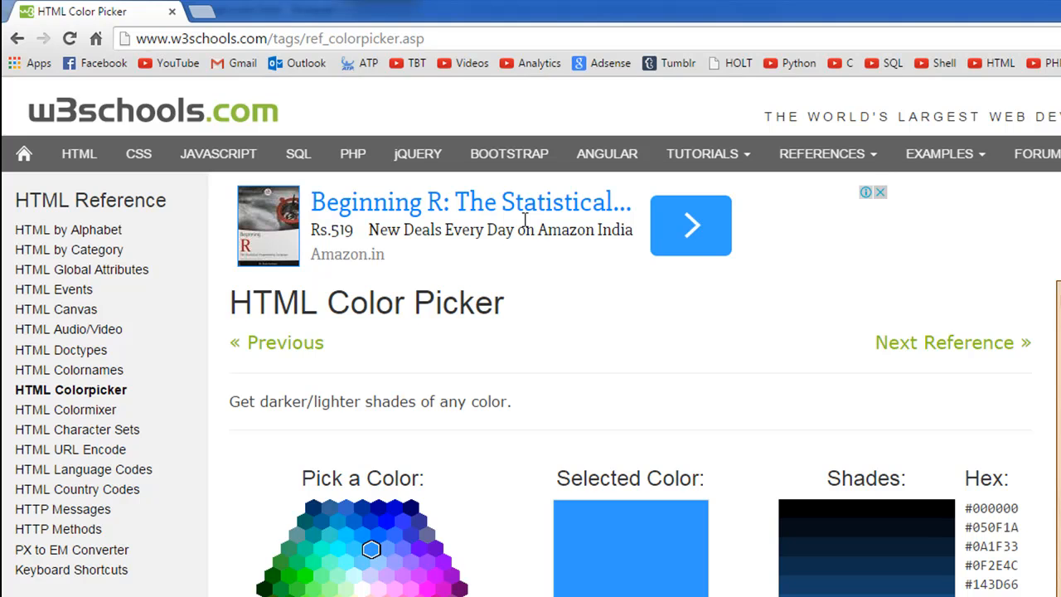
{"action": "scroll", "coordinate": [524, 222], "scroll_direction": "down", "scroll_amount": 3}
{"action": "scroll", "coordinate": [524, 224], "scroll_direction": "up", "scroll_amount": 1}
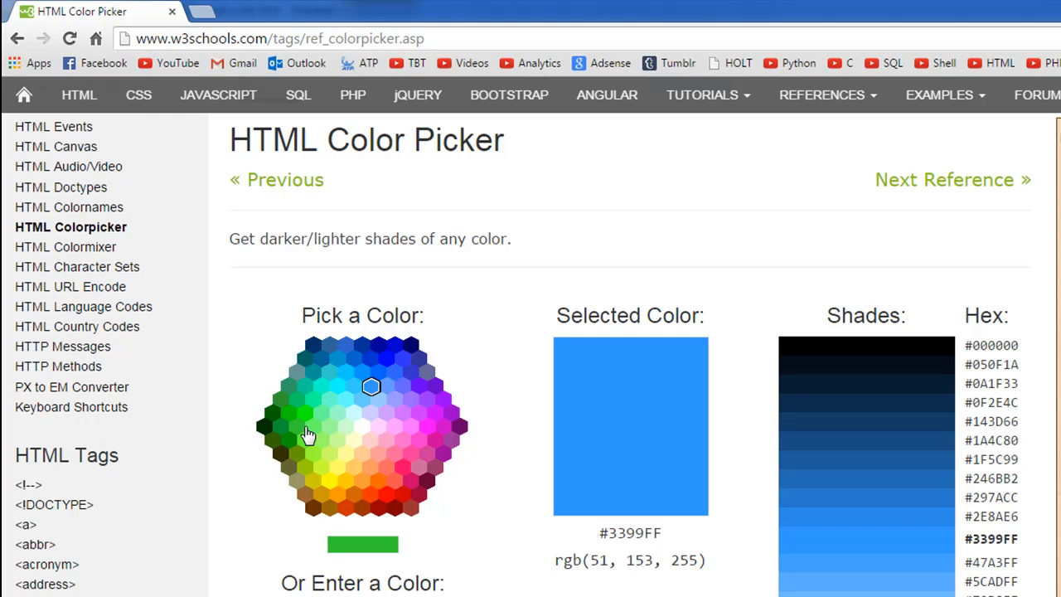
Pick the light blue colour #99CCFF in the W3Schools colour picker
{"action": "left_click", "coordinate": [381, 401]}
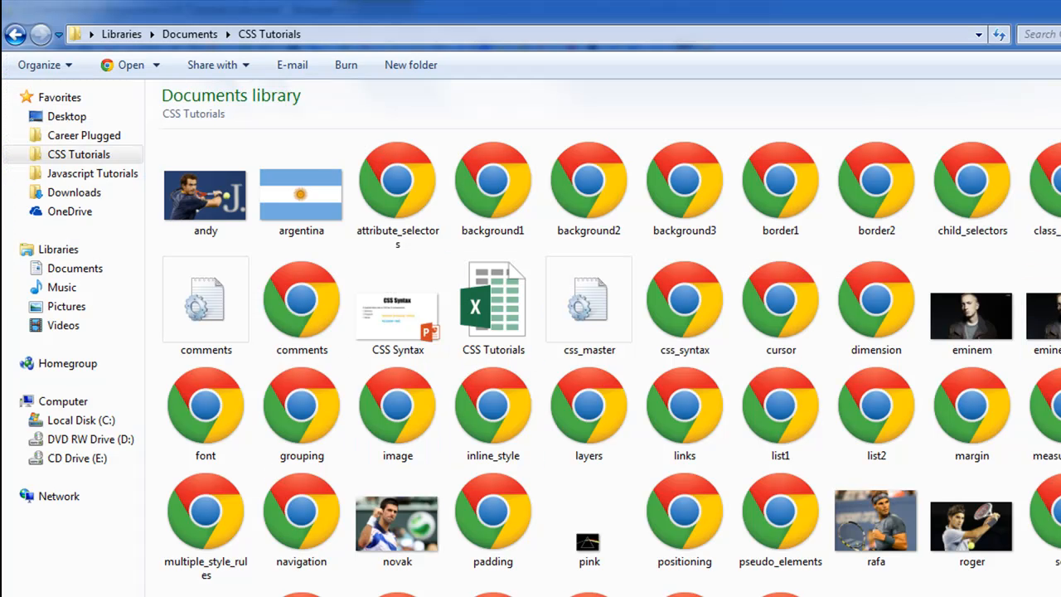
Load color.html in Chrome (cyan page) and return to the colour picker page
{"action": "key", "text": "Return"}
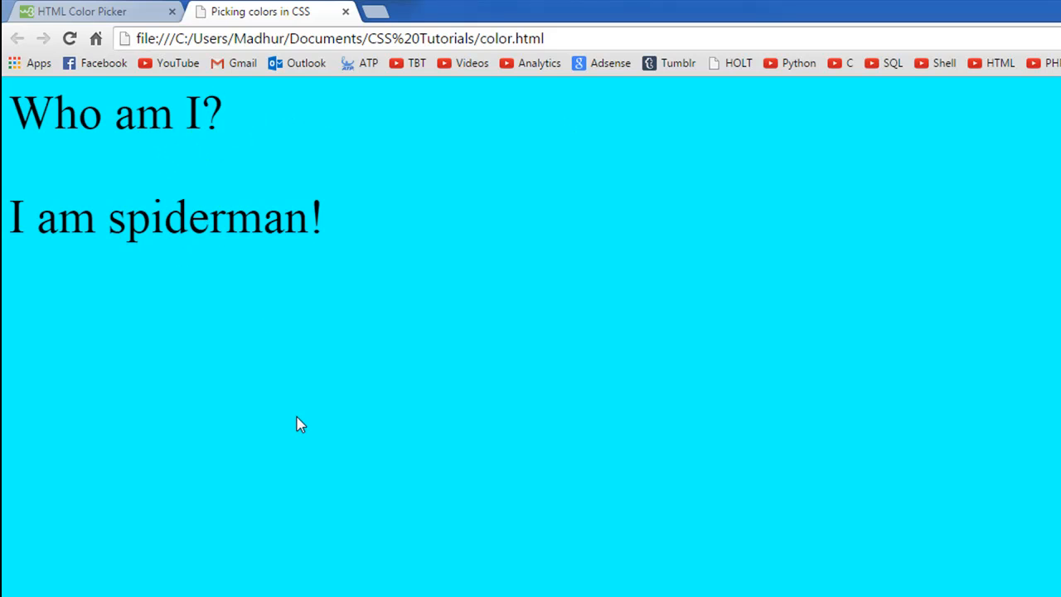
{"action": "left_click", "coordinate": [129, 9]}
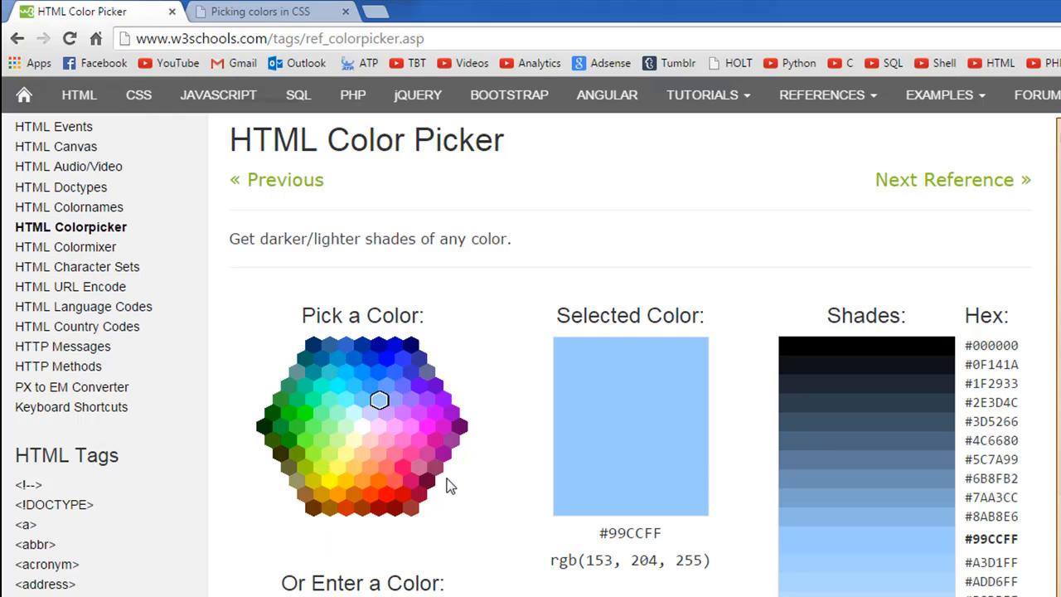
Pick orange #FF6600, copy its hex code and switch to the color.html source
{"action": "left_click", "coordinate": [379, 482]}
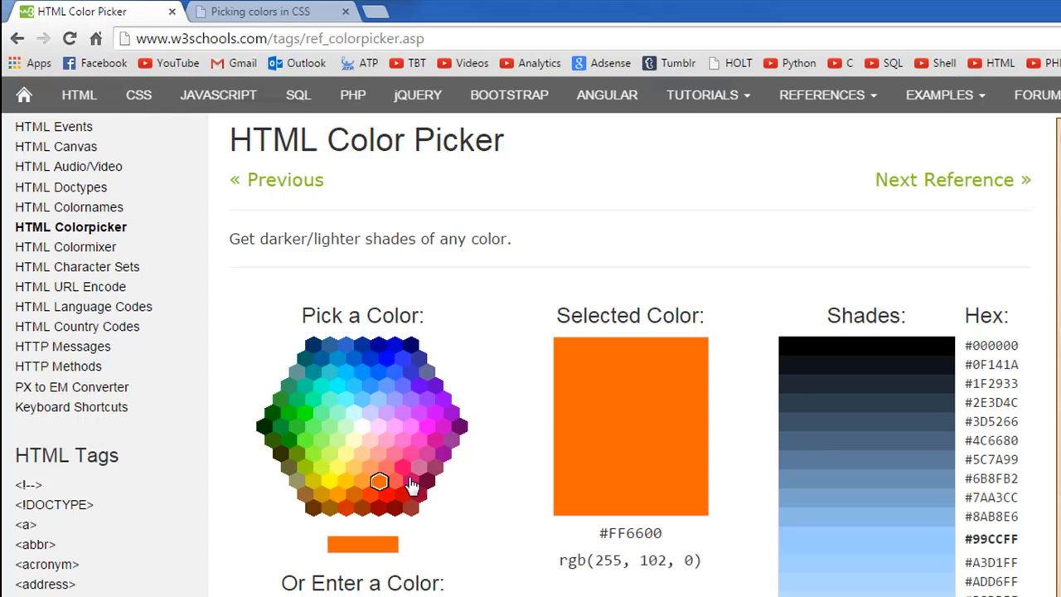
{"action": "left_click_drag", "start_coordinate": [663, 535], "coordinate": [594, 540]}
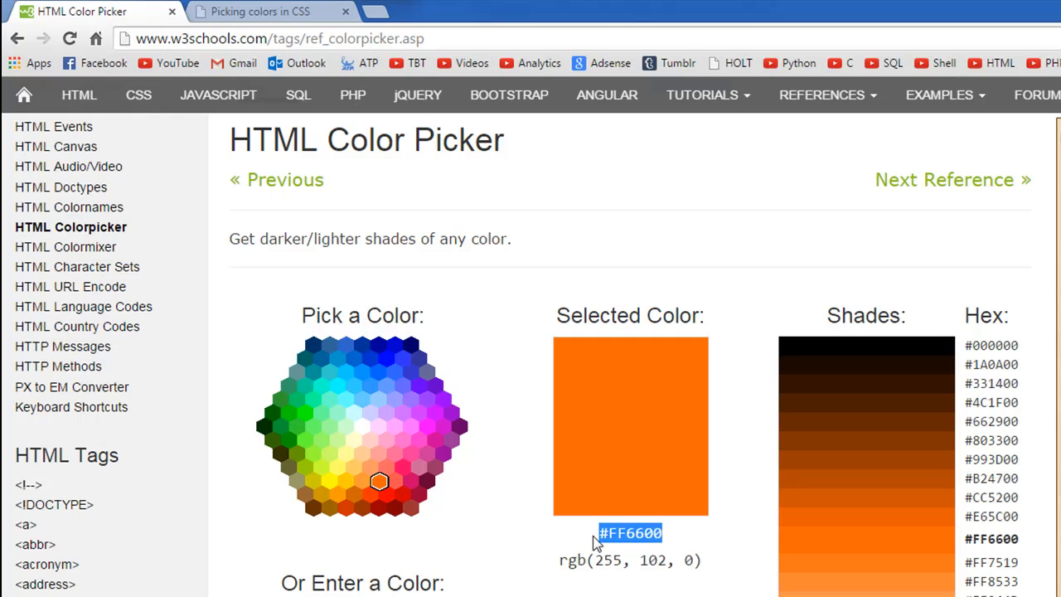
{"action": "key", "text": "alt+Tab"}
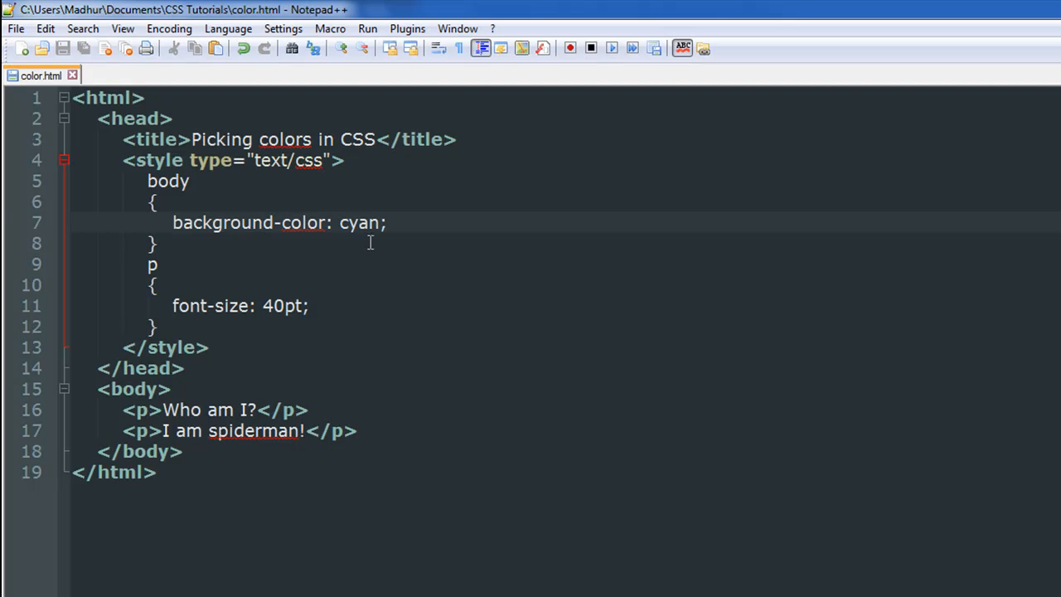
Replace cyan on line 7 with the pasted #FF6600 and save color.html
{"action": "left_click", "coordinate": [380, 225]}
{"action": "key", "text": "BackSpace"}
{"action": "key", "text": "BackSpace"}
{"action": "key", "text": "BackSpace"}
{"action": "key", "text": "BackSpace"}
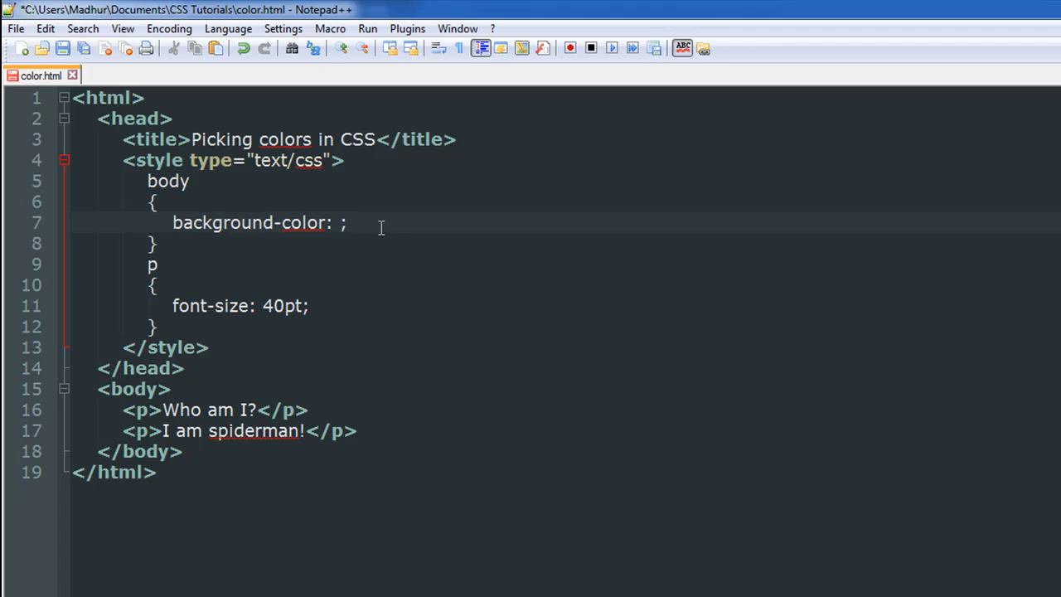
{"action": "type", "text": "#FF6600"}
{"action": "key", "text": "ctrl+s"}
{"action": "key", "text": "alt+Tab"}
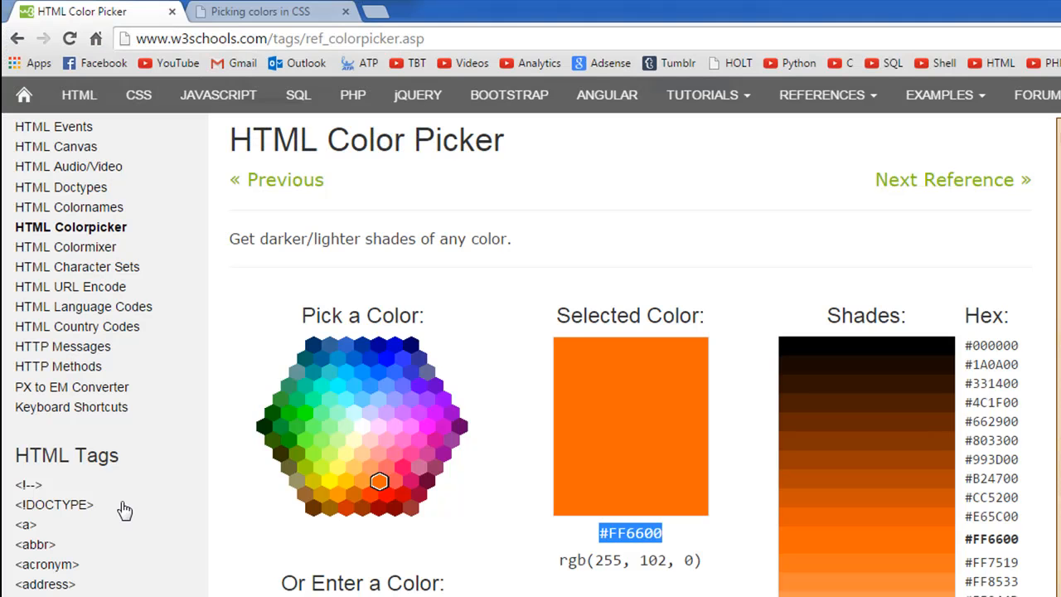
Reload color.html in Chrome so the page shows the orange #FF6600 background
{"action": "left_click", "coordinate": [273, 11]}
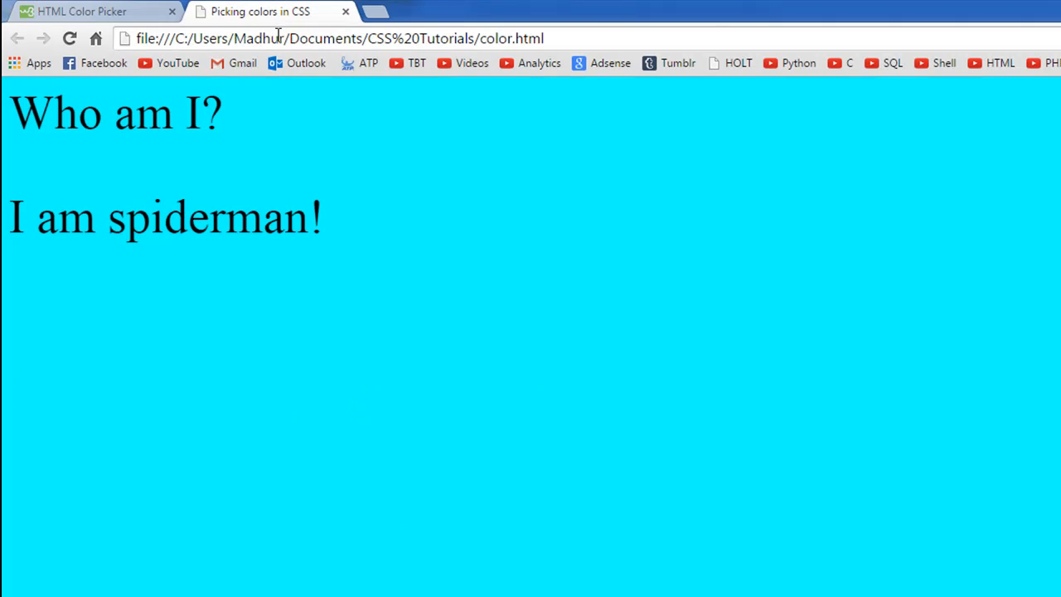
{"action": "left_click", "coordinate": [280, 39]}
{"action": "key", "text": "Return"}
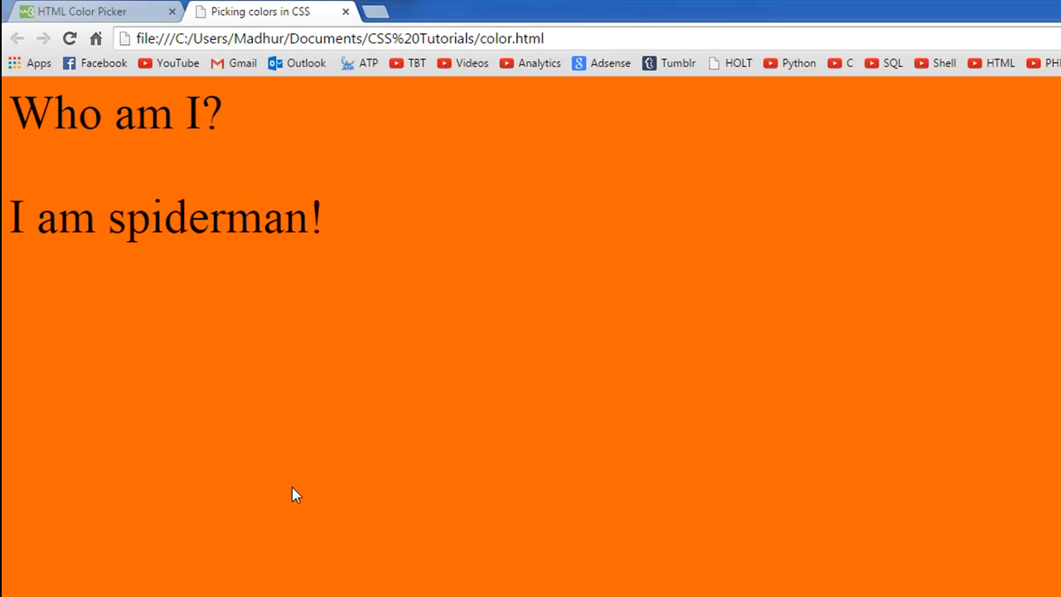
{"action": "key", "text": "alt+Tab"}
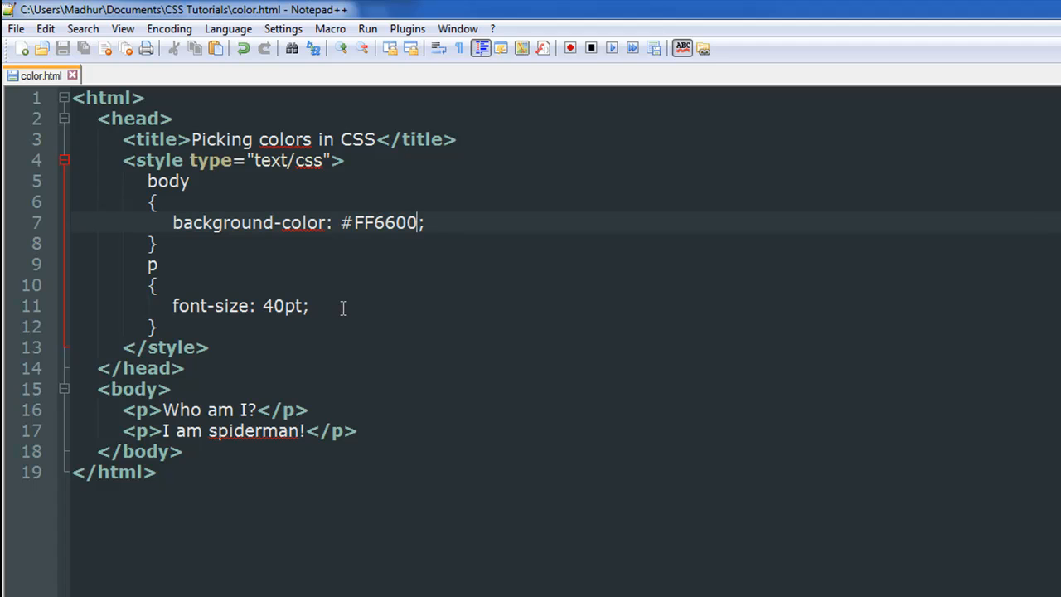